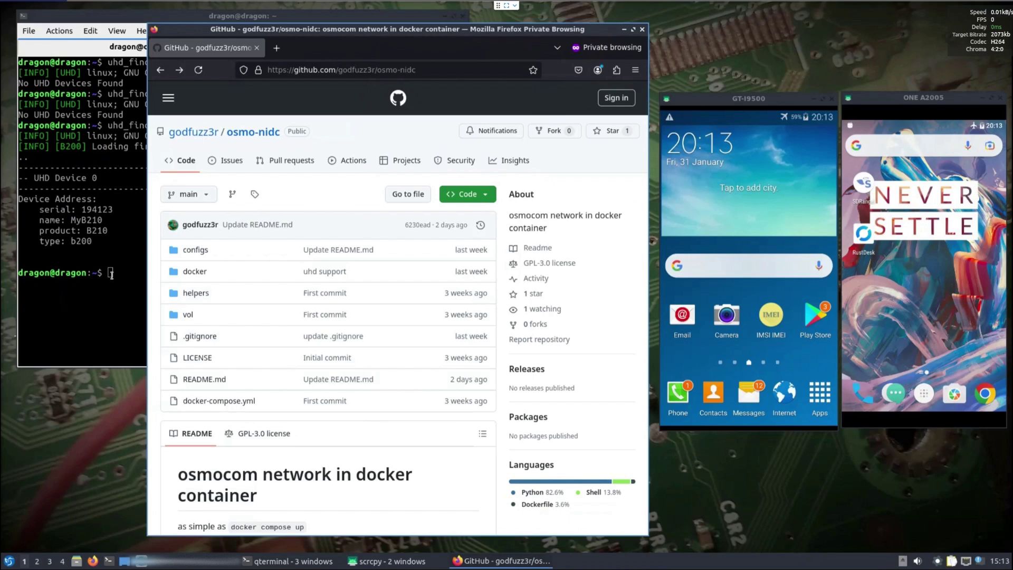
Run uhd_find_devices to confirm the B210 radio is detected as UHD Device 0, MyB210
{"action": "left_click", "coordinate": [110, 273]}
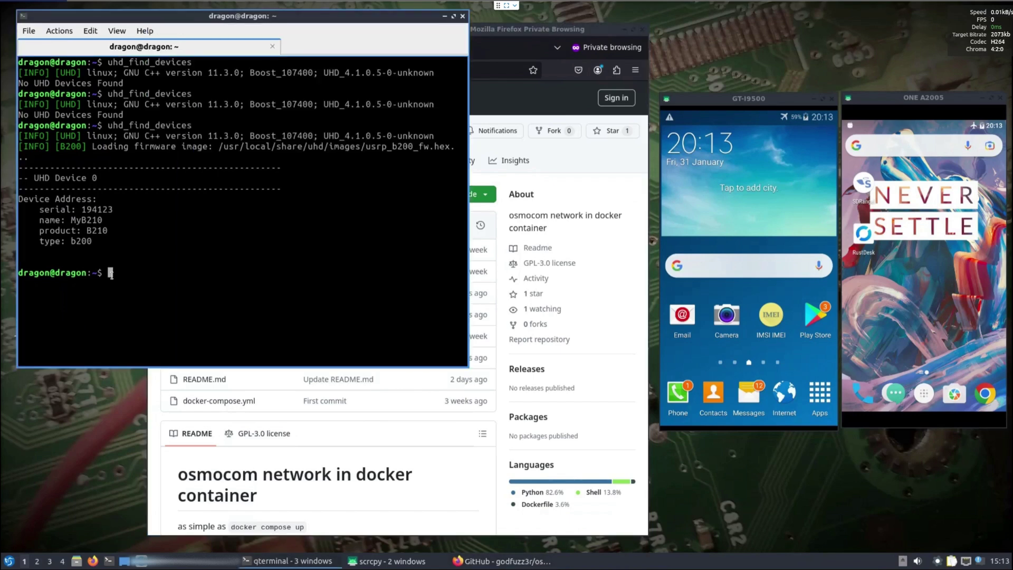
{"action": "type", "text": "uhd_find_devices"}
{"action": "key", "text": "Return"}
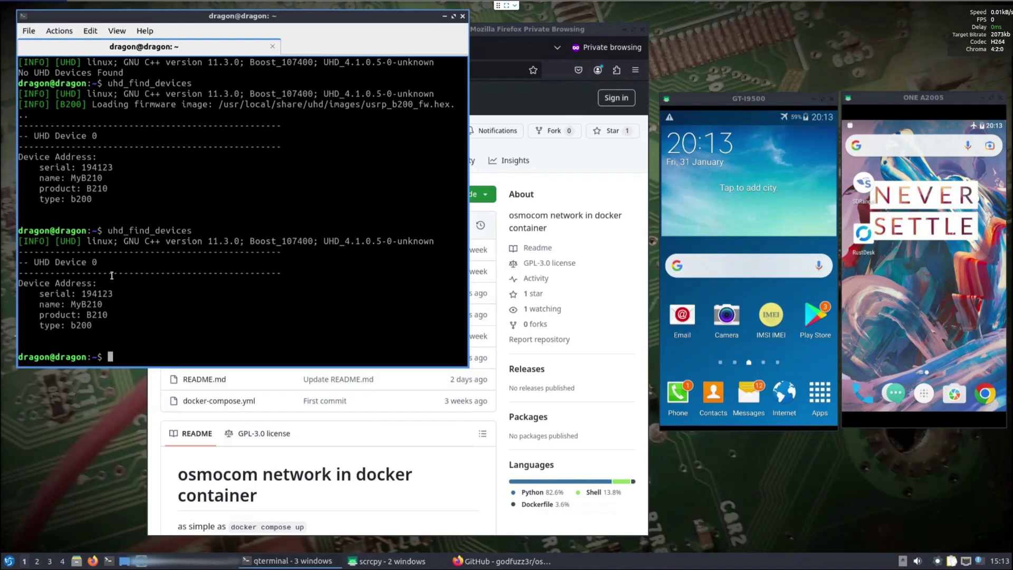
Copy the osmo-nidc HTTPS clone URL from GitHub and run git clone with it
{"action": "left_click", "coordinate": [483, 33]}
{"action": "left_click", "coordinate": [462, 199]}
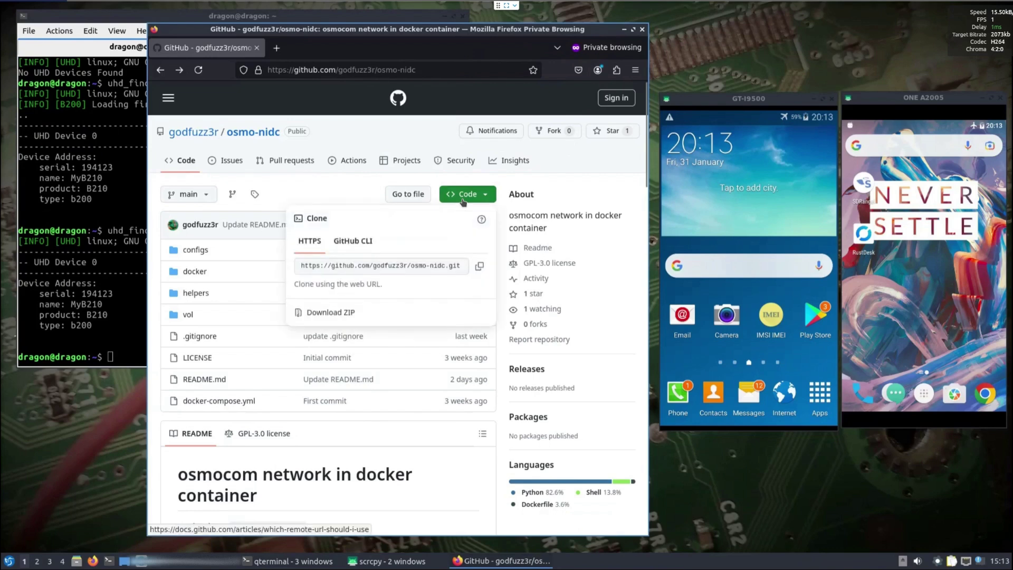
{"action": "left_click", "coordinate": [480, 267]}
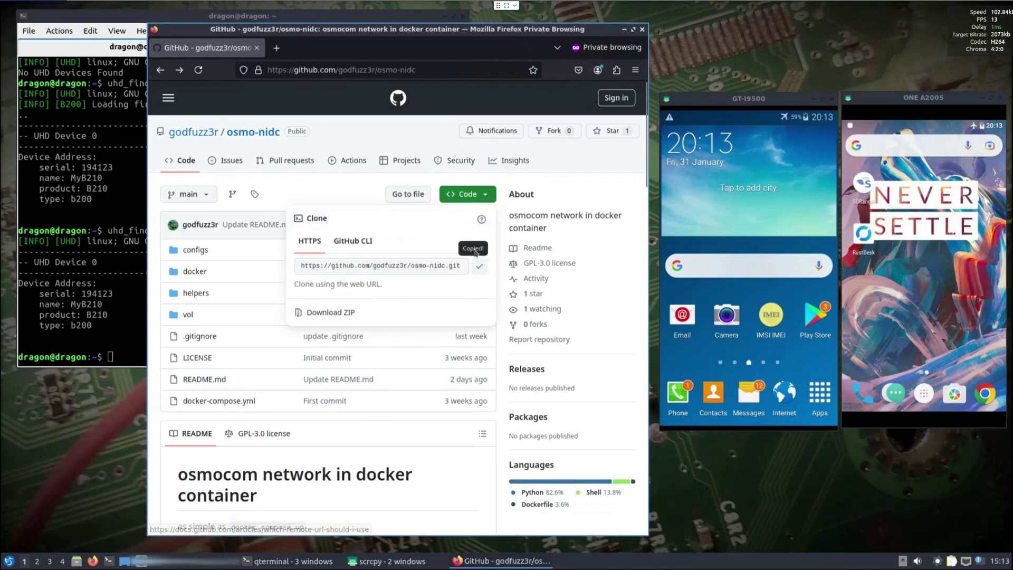
{"action": "left_click", "coordinate": [115, 336]}
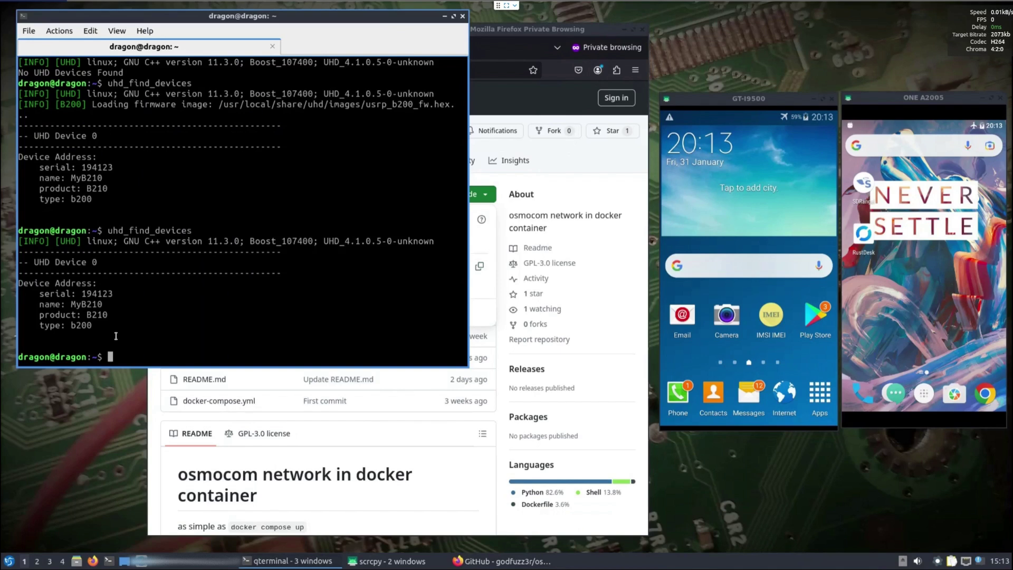
{"action": "type", "text": "git clone"}
{"action": "right_click", "coordinate": [204, 322]}
{"action": "left_click", "coordinate": [247, 342]}
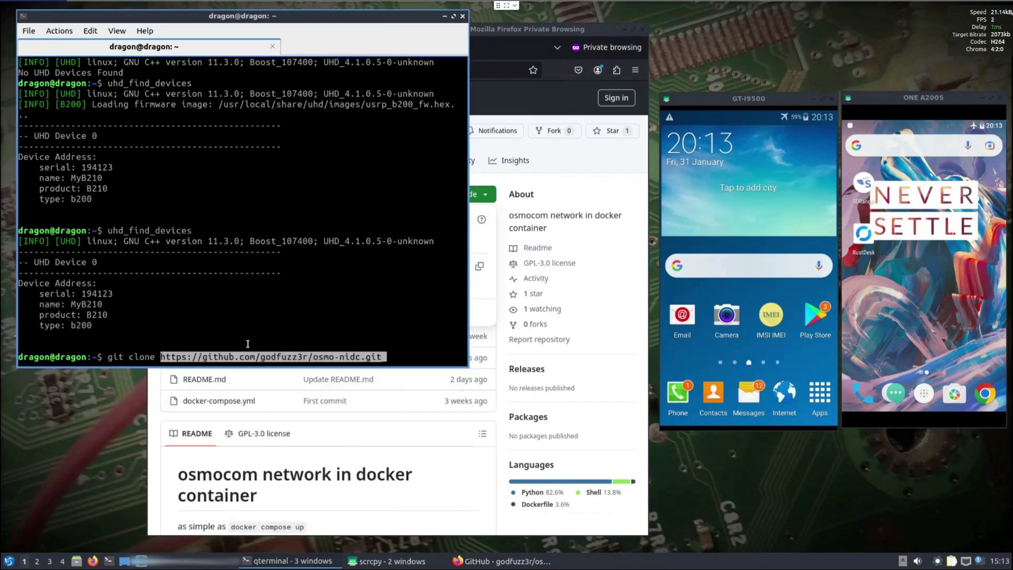
{"action": "key", "text": "Return"}
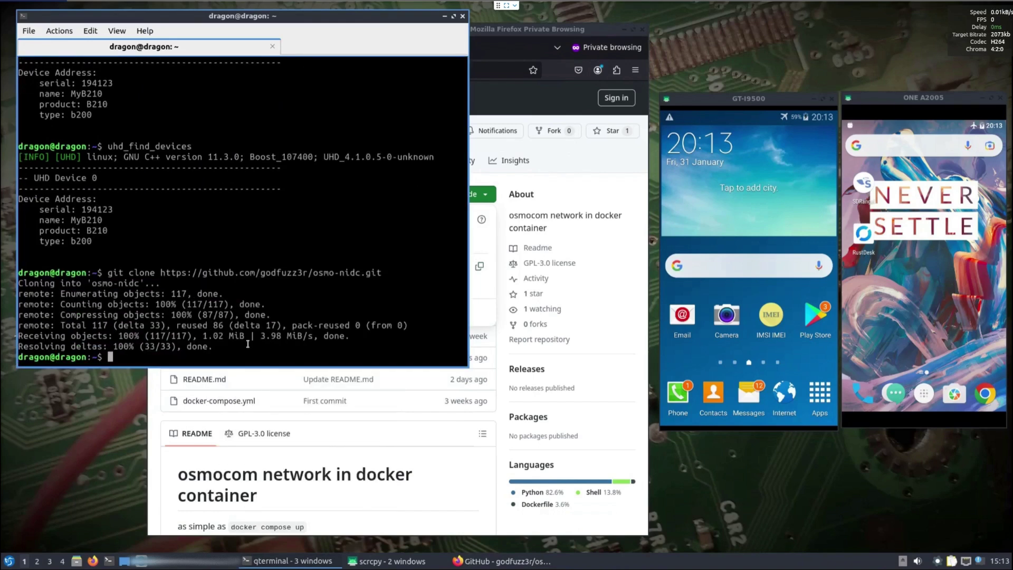
Move into the osmo-nidc folder and list its files
{"action": "type", "text": "cd os"}
{"action": "key", "text": "Tab"}
{"action": "key", "text": "Return"}
{"action": "type", "text": "ls"}
{"action": "key", "text": "Return"}
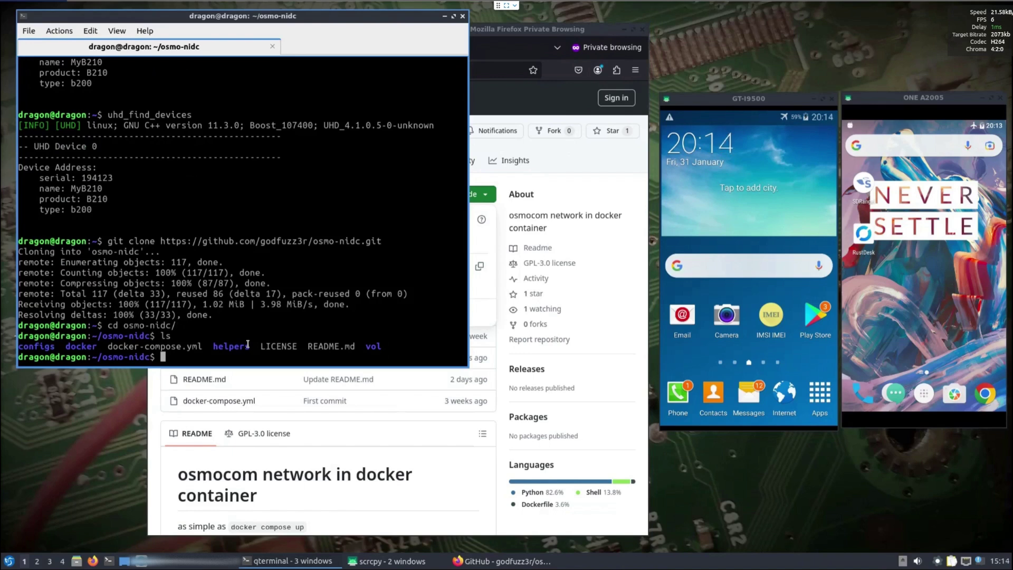
Scroll the GitHub README down to the usrp b200/b210 settings section
{"action": "left_click", "coordinate": [556, 162]}
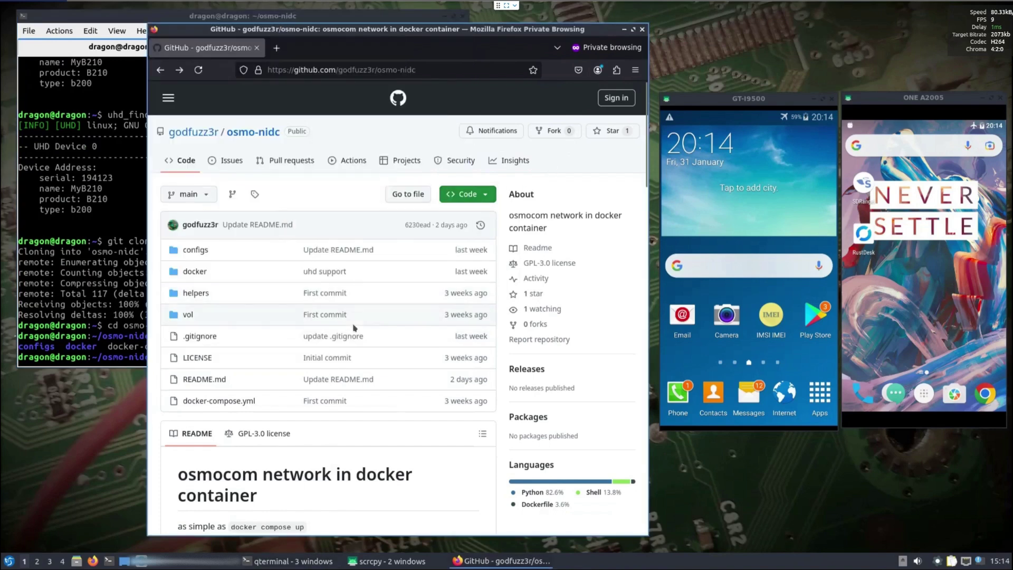
{"action": "scroll", "coordinate": [353, 328], "scroll_direction": "down", "scroll_amount": 3}
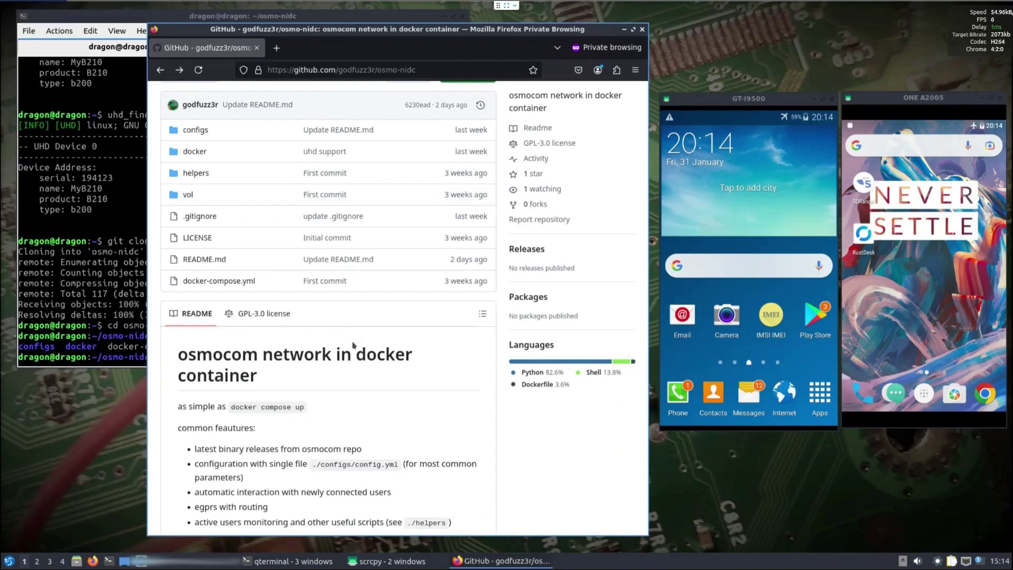
{"action": "scroll", "coordinate": [361, 346], "scroll_direction": "down", "scroll_amount": 2}
{"action": "scroll", "coordinate": [357, 367], "scroll_direction": "down", "scroll_amount": 5}
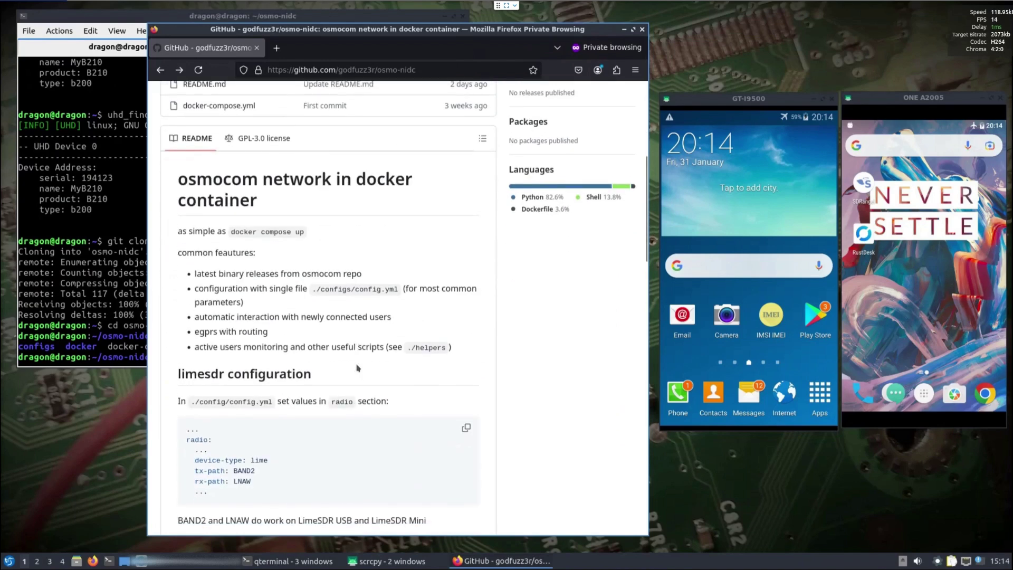
{"action": "scroll", "coordinate": [356, 368], "scroll_direction": "down", "scroll_amount": 4}
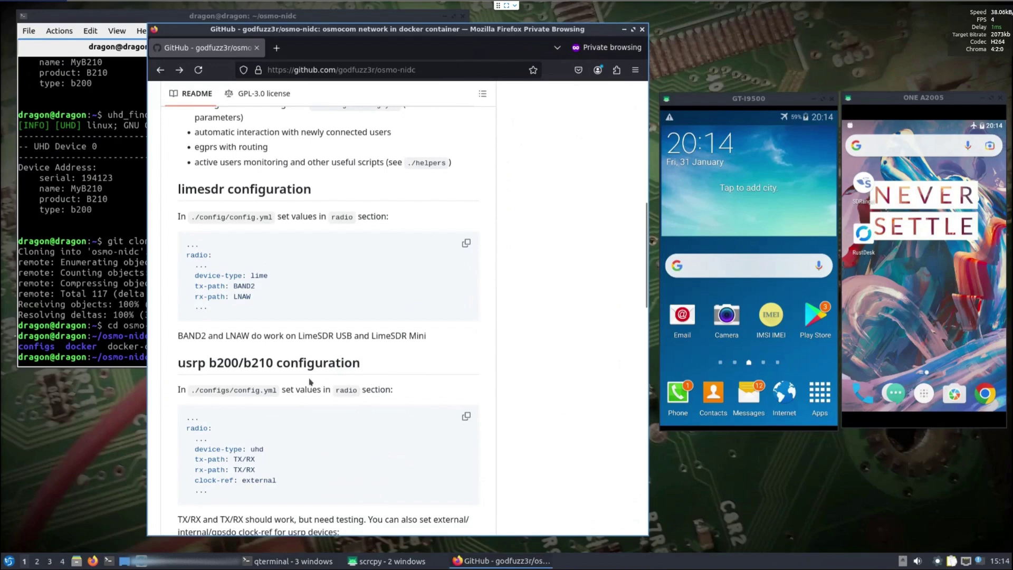
Enter the configs folder, list it, and open config.yml in nano
{"action": "left_click", "coordinate": [90, 264]}
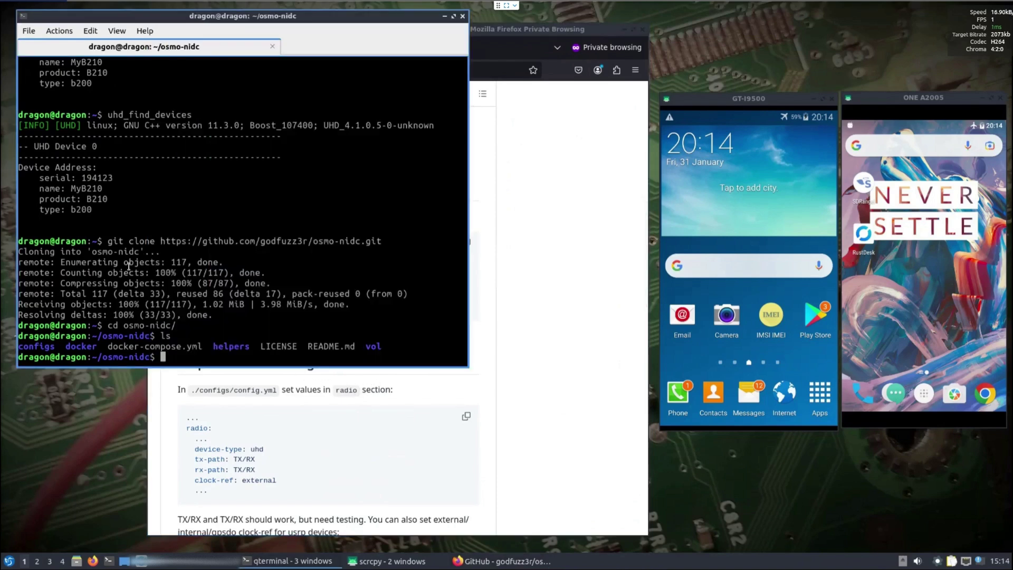
{"action": "type", "text": "cd configs/"}
{"action": "key", "text": "Return"}
{"action": "type", "text": "ls"}
{"action": "key", "text": "Return"}
{"action": "type", "text": "cd"}
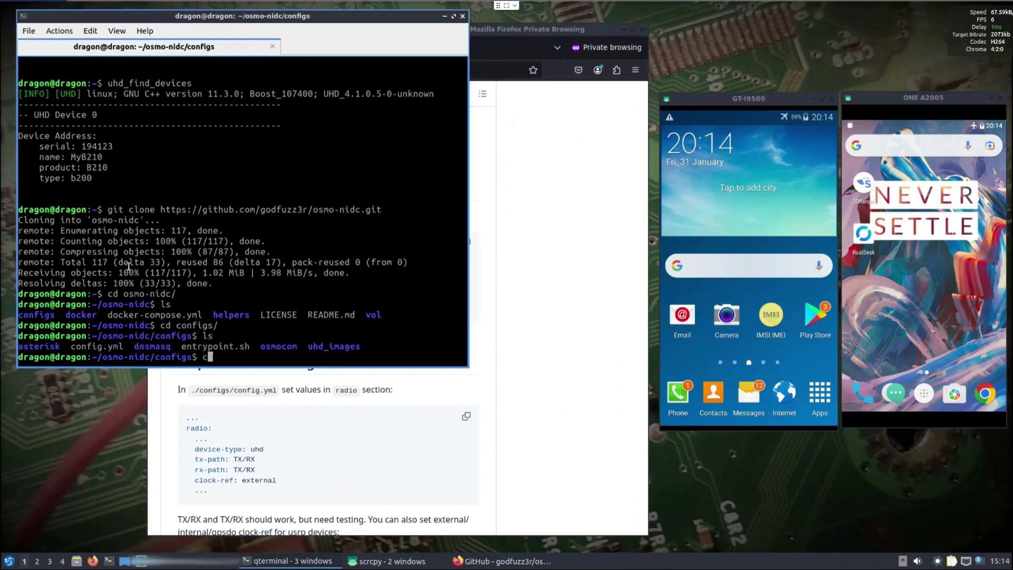
{"action": "key", "text": "BackSpace"}
{"action": "key", "text": "BackSpace"}
{"action": "key", "text": "BackSpace"}
{"action": "type", "text": "nano config.yml"}
{"action": "key", "text": "Return"}
{"action": "key", "text": "Down"}
{"action": "key", "text": "Down"}
{"action": "key", "text": "Down"}
{"action": "key", "text": "Down"}
{"action": "key", "text": "Down"}
{"action": "key", "text": "Down"}
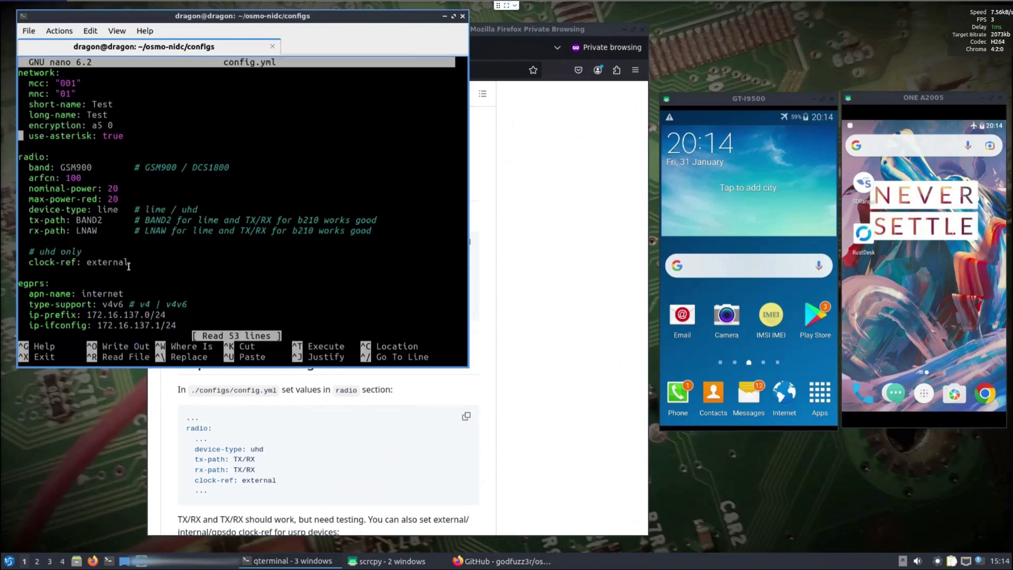
Change the radio device-type from lime to uhd
{"action": "key", "text": "Down"}
{"action": "key", "text": "Down"}
{"action": "key", "text": "Down"}
{"action": "key", "text": "Down"}
{"action": "key", "text": "Down"}
{"action": "key", "text": "Down"}
{"action": "key", "text": "Down"}
{"action": "key", "text": "Down"}
{"action": "key", "text": "Down"}
{"action": "key", "text": "Up"}
{"action": "key", "text": "Right"}
{"action": "key", "text": "Right"}
{"action": "key", "text": "Right"}
{"action": "key", "text": "Right"}
{"action": "key", "text": "Up"}
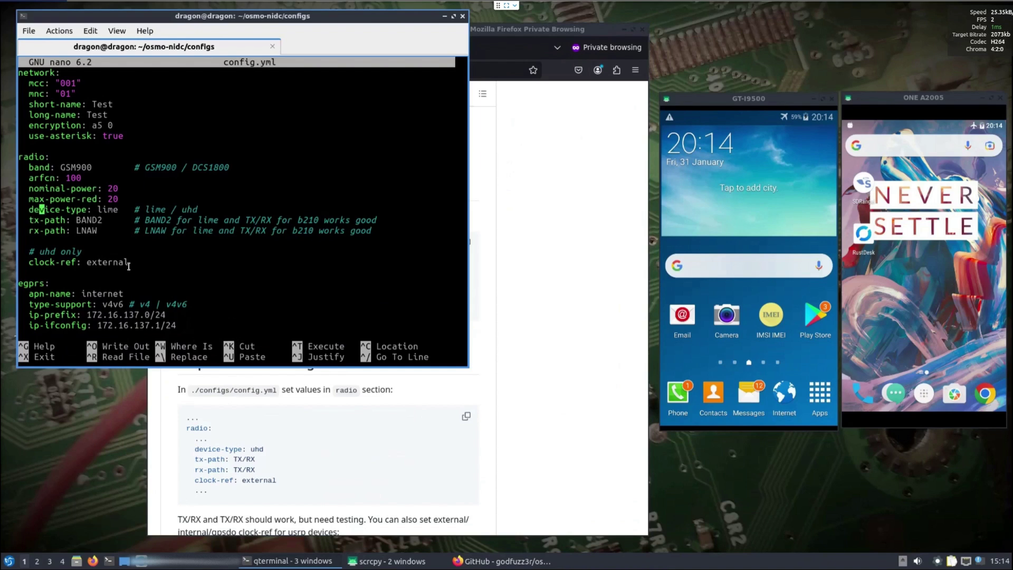
{"action": "key", "text": "Right"}
{"action": "key", "text": "Right"}
{"action": "key", "text": "Right"}
{"action": "key", "text": "Right"}
{"action": "key", "text": "Right"}
{"action": "key", "text": "Right"}
{"action": "key", "text": "Right"}
{"action": "key", "text": "Right"}
{"action": "key", "text": "Right"}
{"action": "key", "text": "Right"}
{"action": "key", "text": "Right"}
{"action": "key", "text": "Right"}
{"action": "key", "text": "Right"}
{"action": "key", "text": "Right"}
{"action": "key", "text": "Right"}
{"action": "key", "text": "BackSpace"}
{"action": "key", "text": "BackSpace"}
{"action": "key", "text": "BackSpace"}
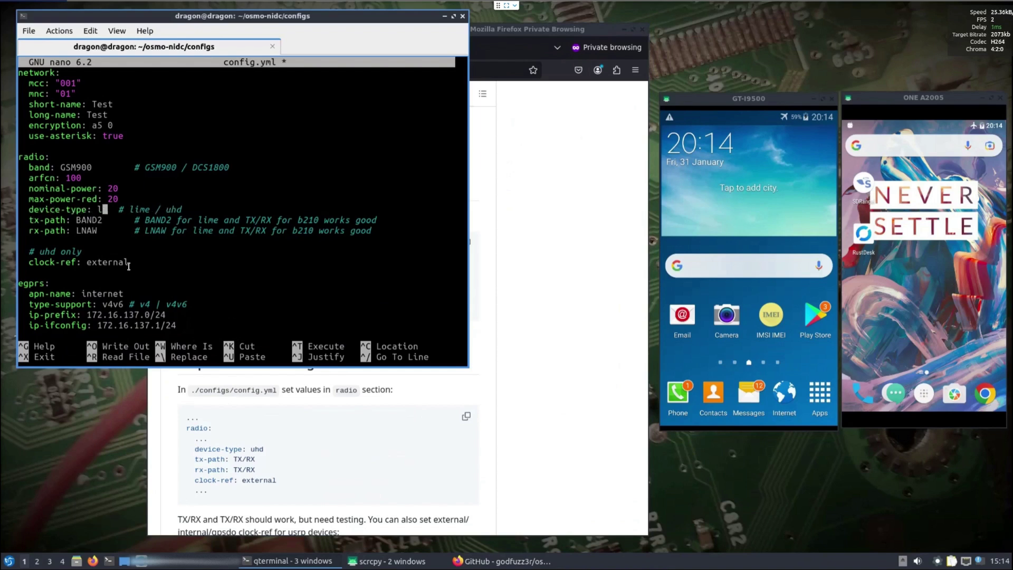
{"action": "key", "text": "BackSpace"}
{"action": "type", "text": "uhd"}
Set tx-path (was BAND2) and rx-path (was LNAW) both to TX/RX
{"action": "key", "text": "Down"}
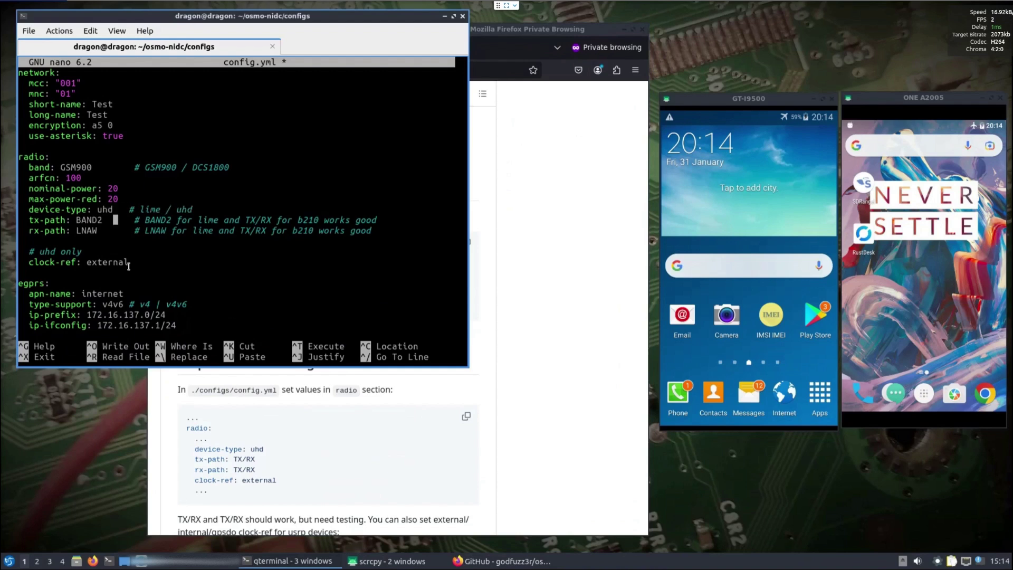
{"action": "key", "text": "Left"}
{"action": "key", "text": "BackSpace"}
{"action": "key", "text": "BackSpace"}
{"action": "key", "text": "BackSpace"}
{"action": "key", "text": "BackSpace"}
{"action": "key", "text": "BackSpace"}
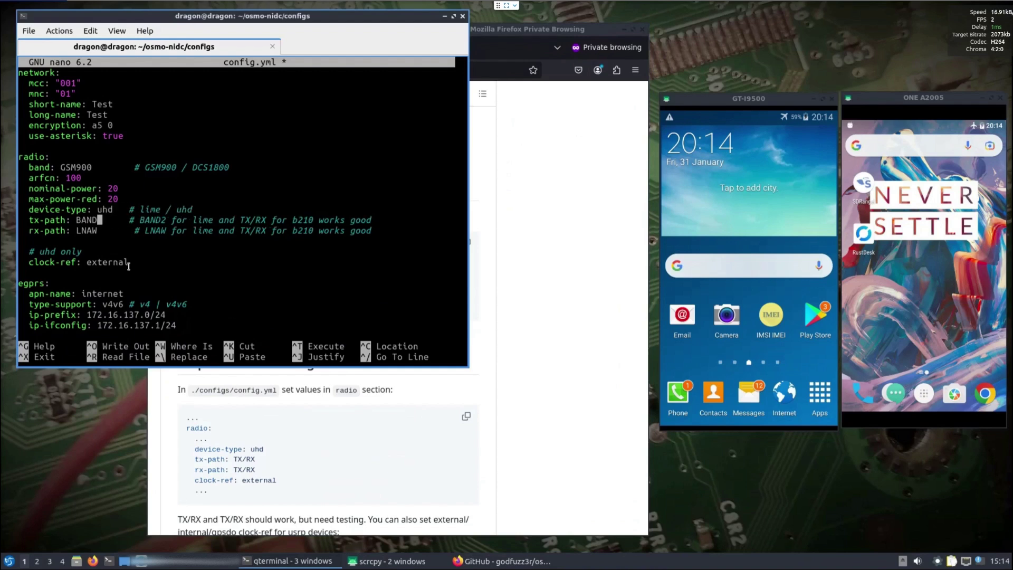
{"action": "type", "text": "TX/RX"}
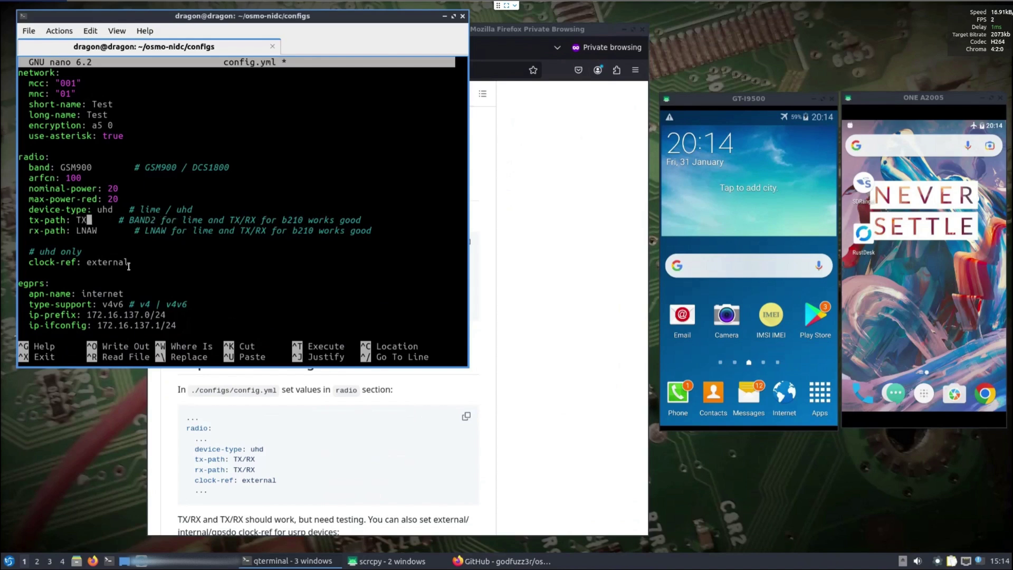
{"action": "key", "text": "Down"}
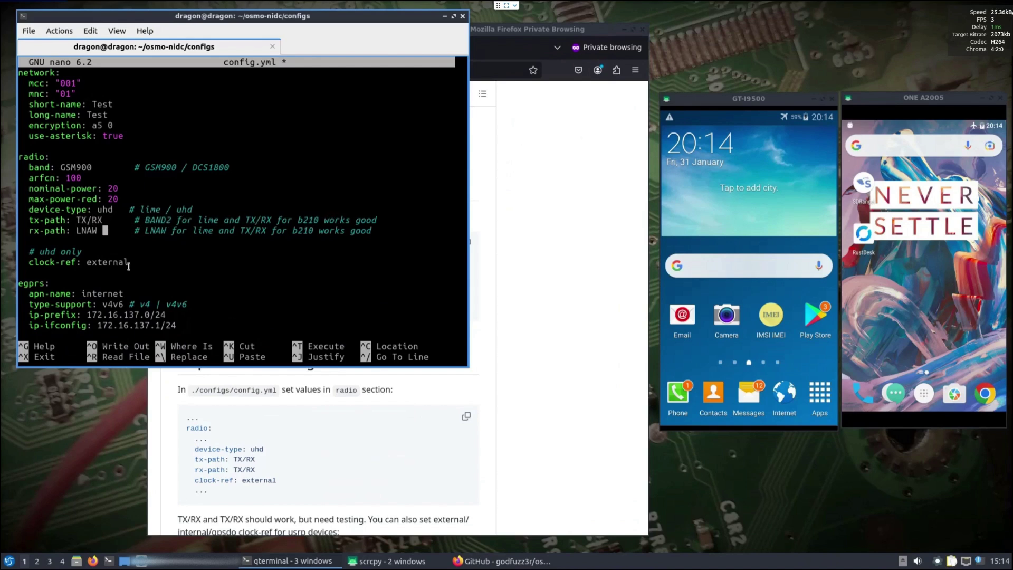
{"action": "key", "text": "BackSpace"}
{"action": "key", "text": "BackSpace"}
{"action": "key", "text": "BackSpace"}
{"action": "key", "text": "BackSpace"}
{"action": "type", "text": "TX"}
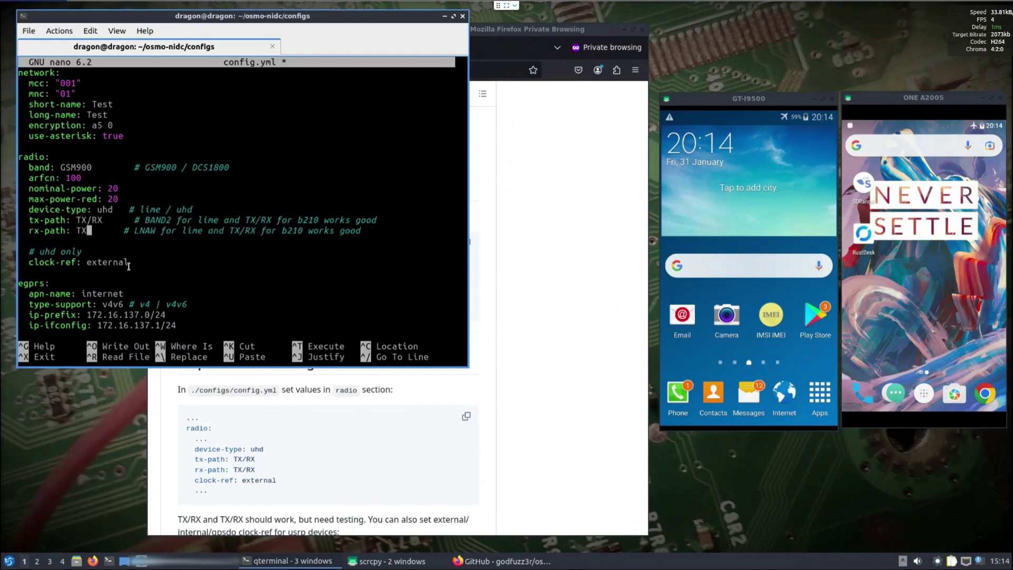
{"action": "type", "text": "/RX"}
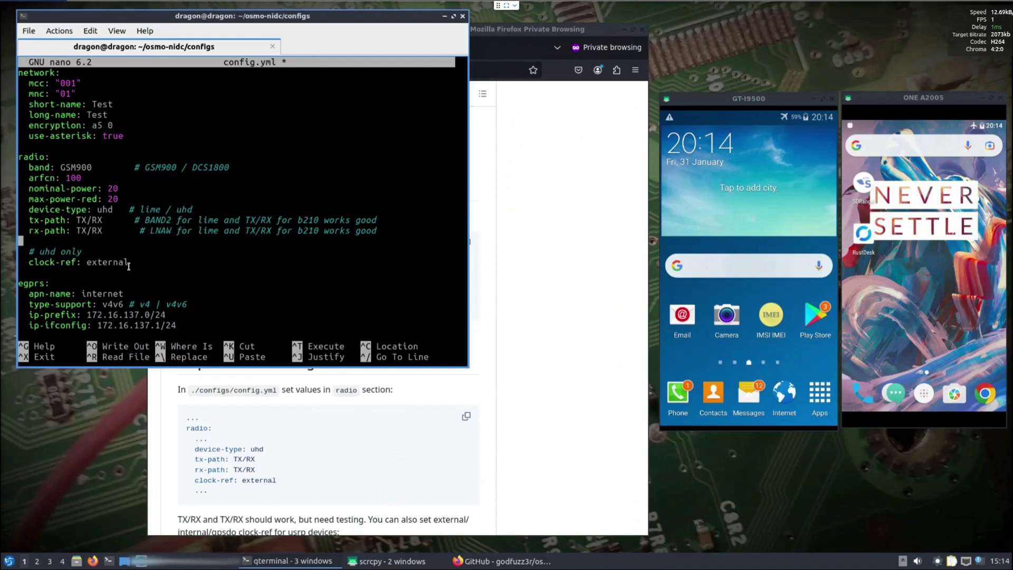
Replace clock-ref external with internal, then move down to the interaction settings
{"action": "key", "text": "Down"}
{"action": "key", "text": "Down"}
{"action": "key", "text": "Right"}
{"action": "key", "text": "Right"}
{"action": "key", "text": "Right"}
{"action": "key", "text": "BackSpace"}
{"action": "key", "text": "BackSpace"}
{"action": "key", "text": "BackSpace"}
{"action": "key", "text": "BackSpace"}
{"action": "key", "text": "BackSpace"}
{"action": "type", "text": "internal"}
{"action": "key", "text": "Down"}
{"action": "key", "text": "Down"}
{"action": "key", "text": "Down"}
{"action": "key", "text": "Down"}
{"action": "key", "text": "Down"}
{"action": "key", "text": "Down"}
{"action": "key", "text": "Down"}
{"action": "key", "text": "Down"}
{"action": "key", "text": "Down"}
{"action": "key", "text": "Down"}
{"action": "key", "text": "Down"}
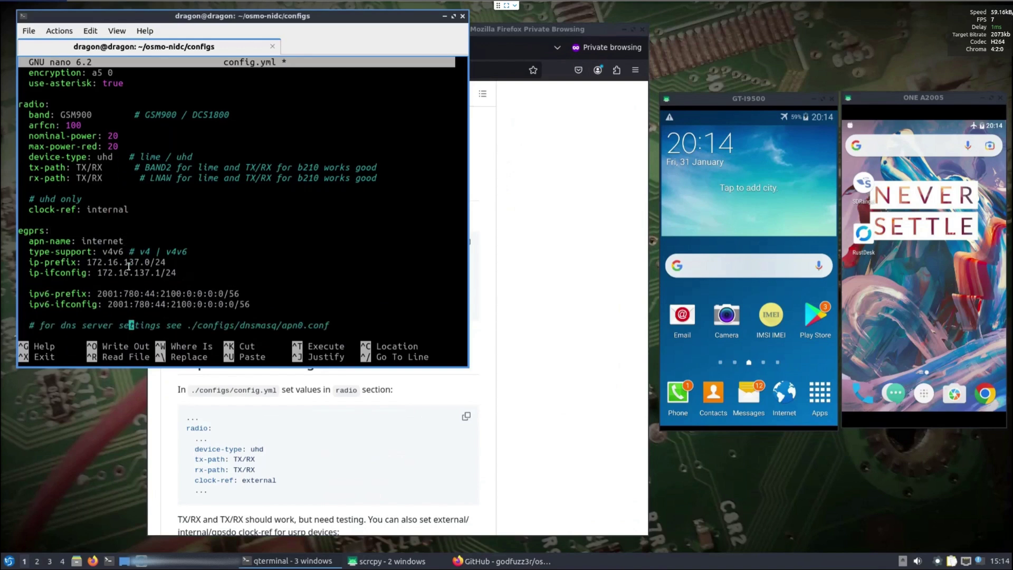
{"action": "key", "text": "Down"}
{"action": "key", "text": "Down"}
{"action": "key", "text": "Down"}
{"action": "key", "text": "Down"}
{"action": "key", "text": "Down"}
{"action": "key", "text": "Down"}
{"action": "key", "text": "Down"}
{"action": "key", "text": "Down"}
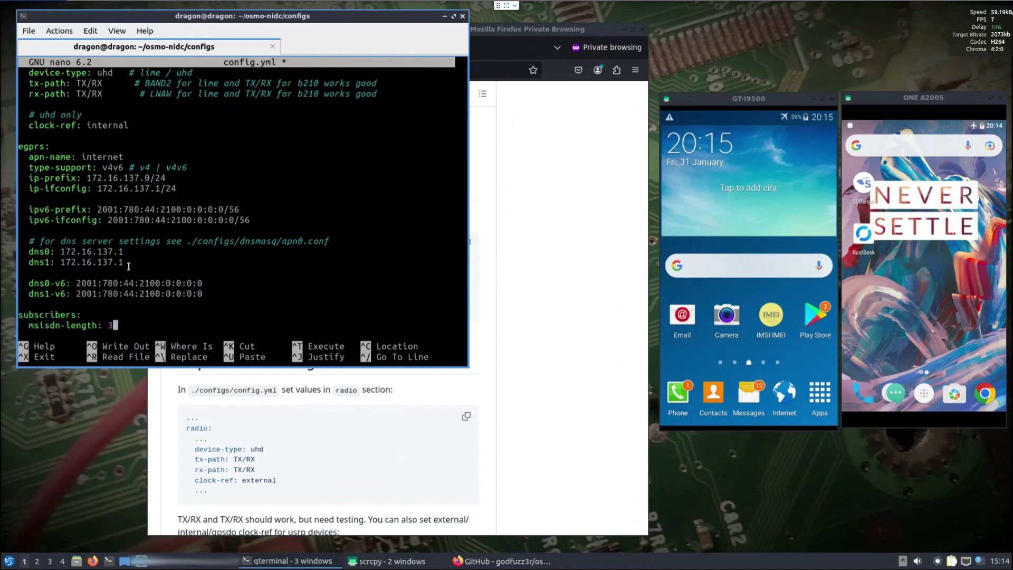
{"action": "key", "text": "Down"}
{"action": "key", "text": "Down"}
{"action": "key", "text": "Down"}
{"action": "key", "text": "Down"}
{"action": "key", "text": "Down"}
{"action": "key", "text": "Down"}
{"action": "key", "text": "Down"}
{"action": "key", "text": "Down"}
{"action": "key", "text": "Down"}
{"action": "key", "text": "Down"}
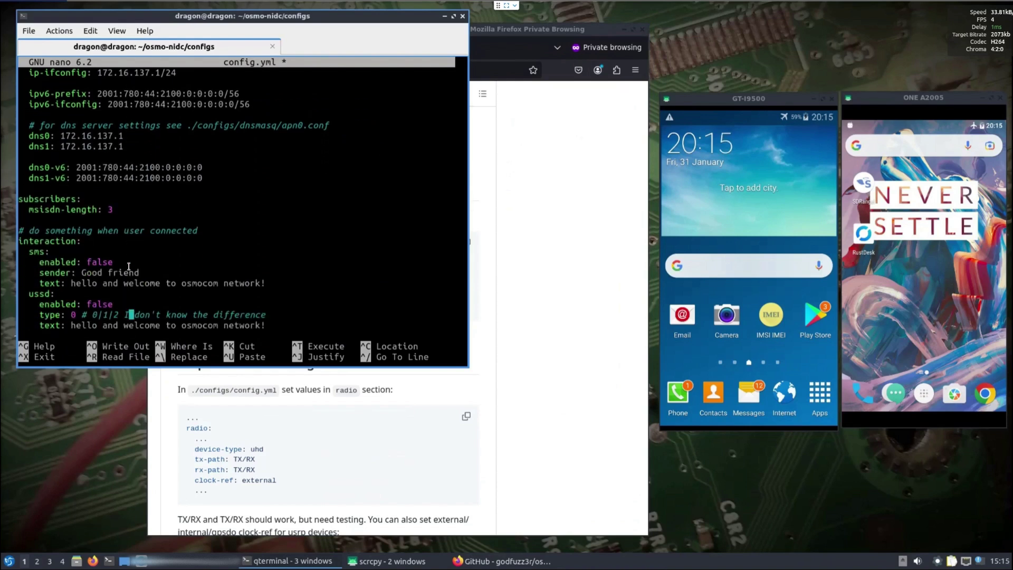
Change the sms welcome interaction's enabled value from false to true
{"action": "key", "text": "Up"}
{"action": "key", "text": "Up"}
{"action": "key", "text": "Up"}
{"action": "key", "text": "Up"}
{"action": "key", "text": "Up"}
{"action": "key", "text": "BackSpace"}
{"action": "key", "text": "BackSpace"}
{"action": "key", "text": "BackSpace"}
{"action": "key", "text": "BackSpace"}
{"action": "key", "text": "BackSpace"}
{"action": "type", "text": "true"}
{"action": "key", "text": "Down"}
{"action": "key", "text": "Down"}
{"action": "key", "text": "Down"}
{"action": "key", "text": "Up"}
{"action": "key", "text": "Down"}
{"action": "key", "text": "Down"}
{"action": "key", "text": "Down"}
{"action": "key", "text": "Down"}
{"action": "key", "text": "Down"}
{"action": "key", "text": "Down"}
{"action": "key", "text": "Down"}
{"action": "key", "text": "Down"}
{"action": "key", "text": "Down"}
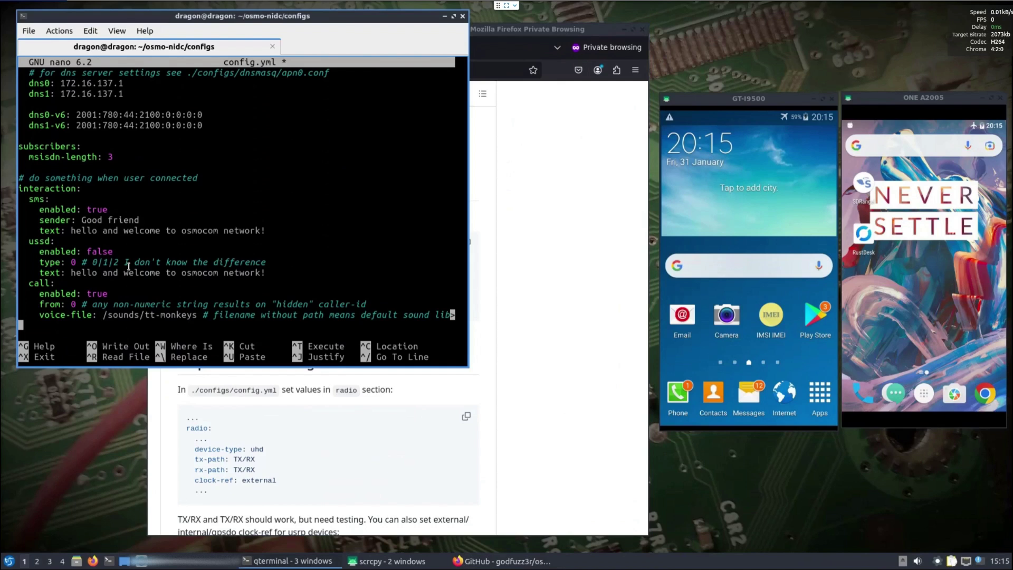
Save config.yml and exit nano
{"action": "key", "text": "ctrl+o"}
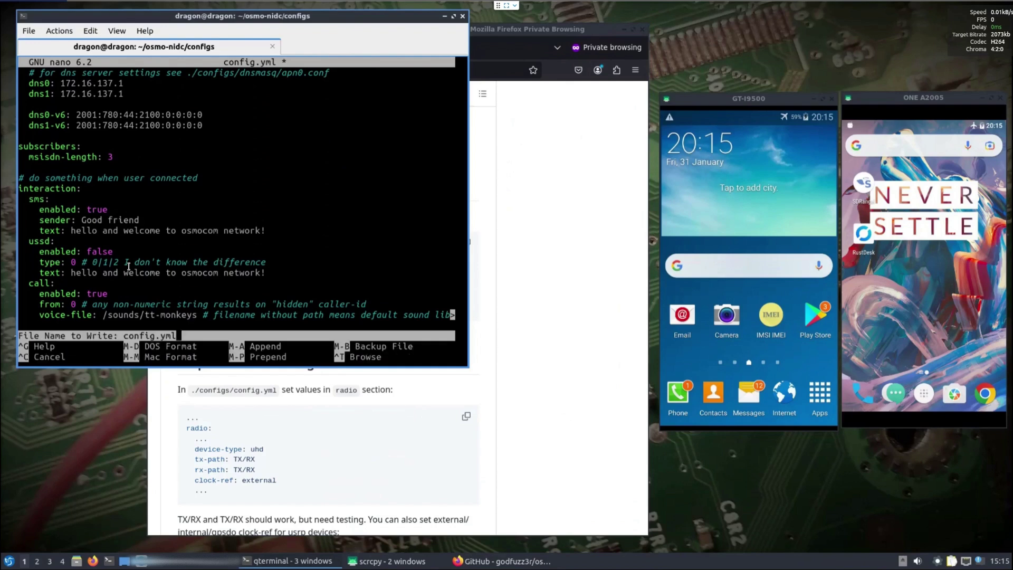
{"action": "key", "text": "Return"}
{"action": "key", "text": "ctrl+x"}
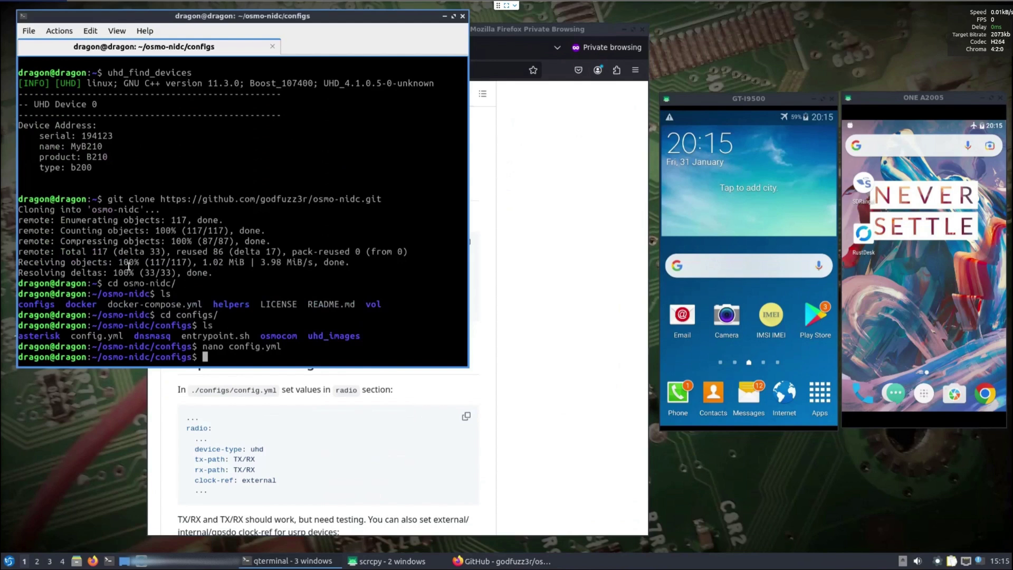
Return to the osmo-nidc folder, list its contents, and bring the GitHub README forward
{"action": "type", "text": "cd .."}
{"action": "key", "text": "Return"}
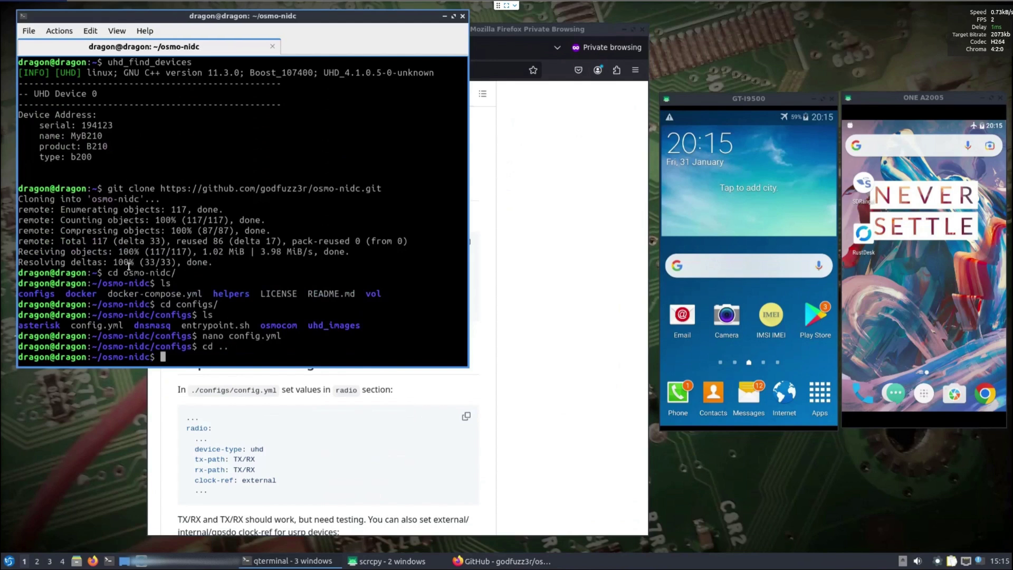
{"action": "type", "text": "ls"}
{"action": "key", "text": "Return"}
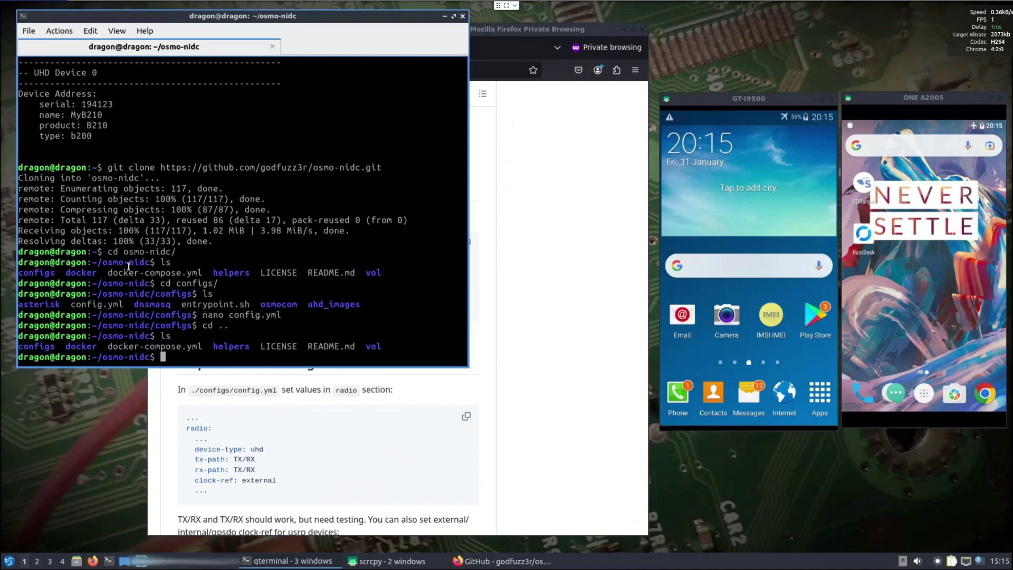
{"action": "left_click", "coordinate": [523, 296]}
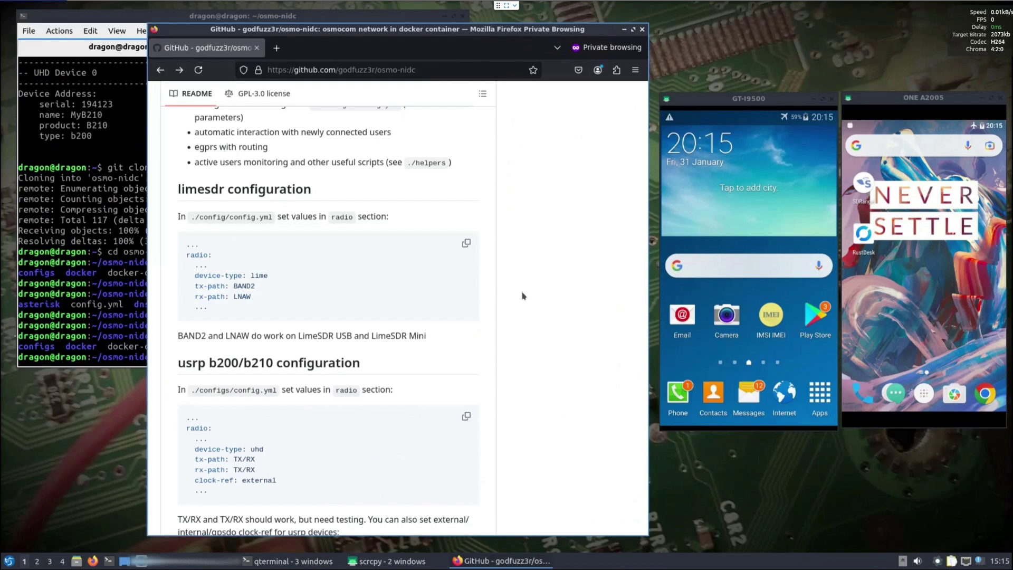
Scroll through the README's configuration, gprs and problems sections, then back up
{"action": "scroll", "coordinate": [519, 294], "scroll_direction": "down", "scroll_amount": 2}
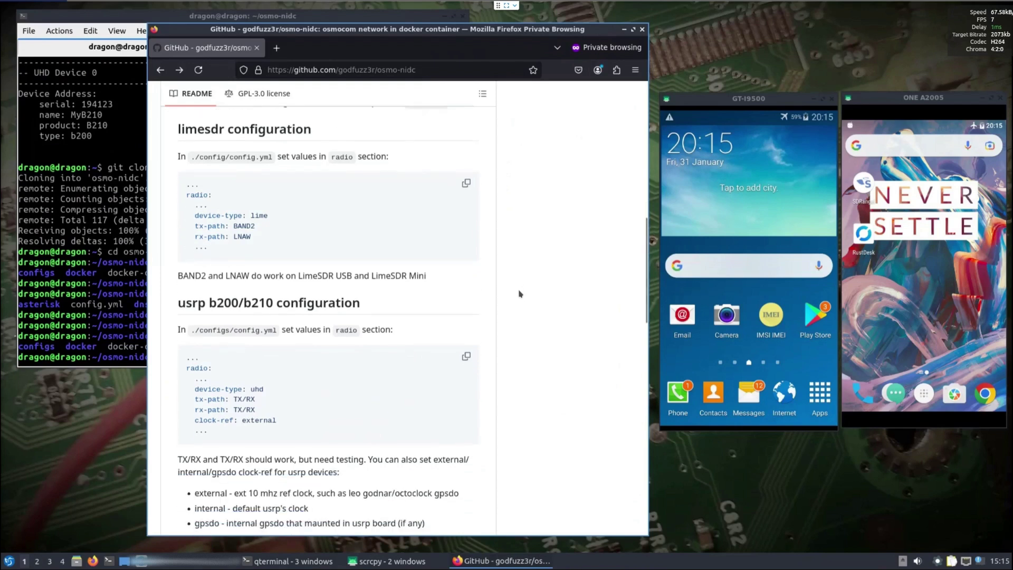
{"action": "scroll", "coordinate": [520, 294], "scroll_direction": "down", "scroll_amount": 10}
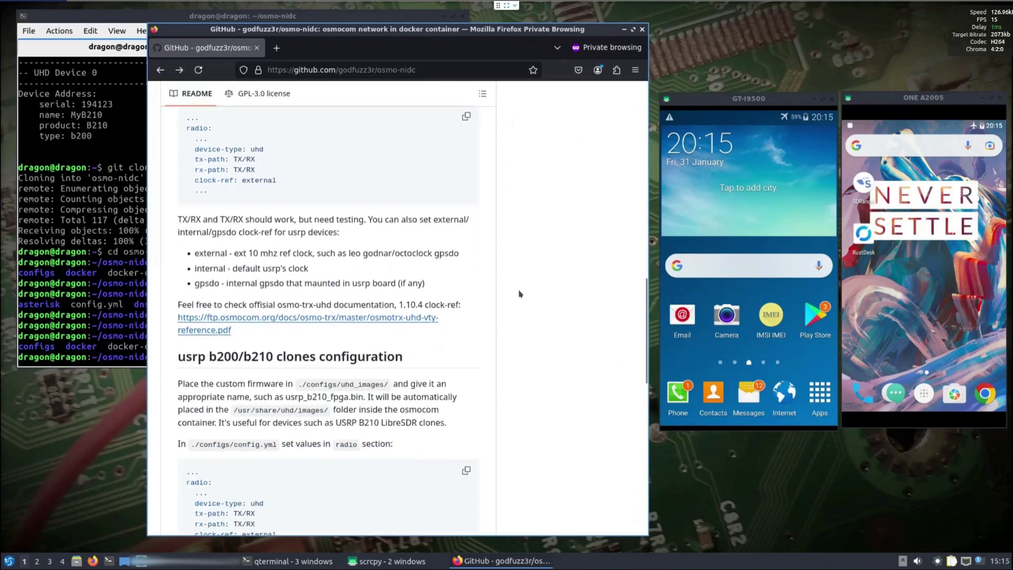
{"action": "scroll", "coordinate": [519, 294], "scroll_direction": "down", "scroll_amount": 7}
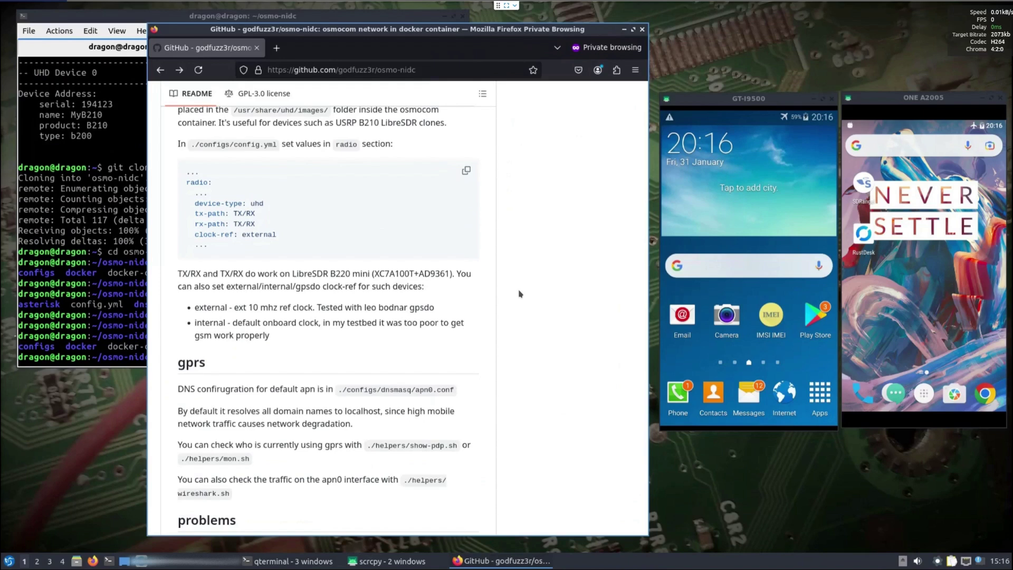
{"action": "scroll", "coordinate": [519, 294], "scroll_direction": "down", "scroll_amount": 4}
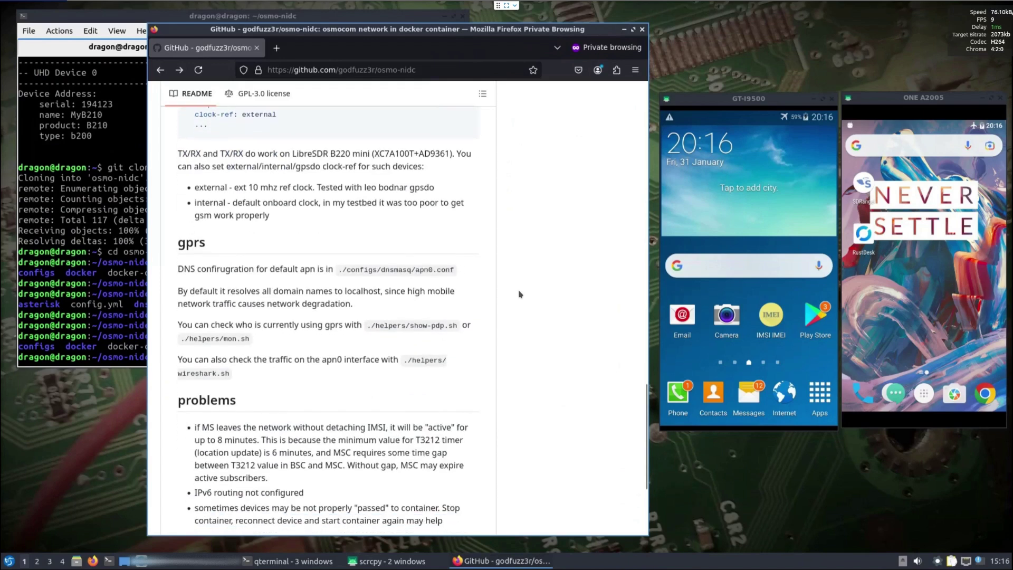
{"action": "scroll", "coordinate": [519, 294], "scroll_direction": "up", "scroll_amount": 2}
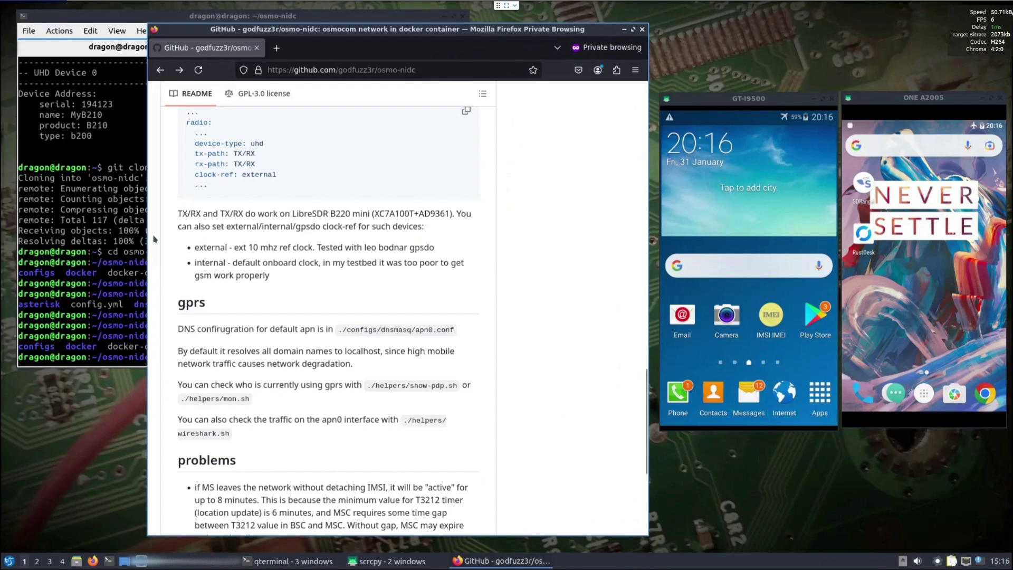
{"action": "scroll", "coordinate": [279, 264], "scroll_direction": "up", "scroll_amount": 10}
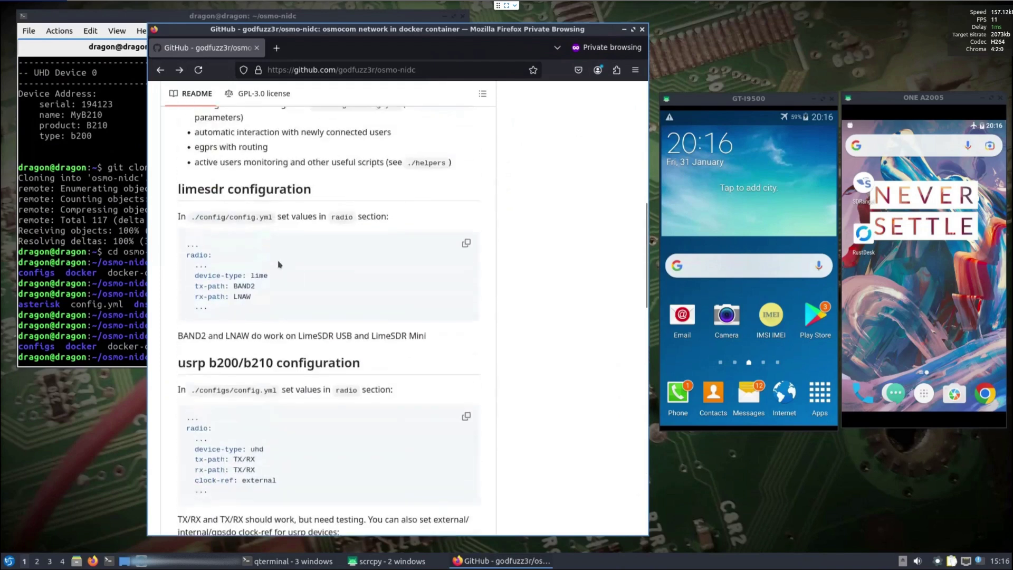
{"action": "scroll", "coordinate": [279, 265], "scroll_direction": "up", "scroll_amount": 5}
Run docker compose up in ~/osmo-nidc to build and launch the osmocom containers
{"action": "left_click", "coordinate": [111, 255]}
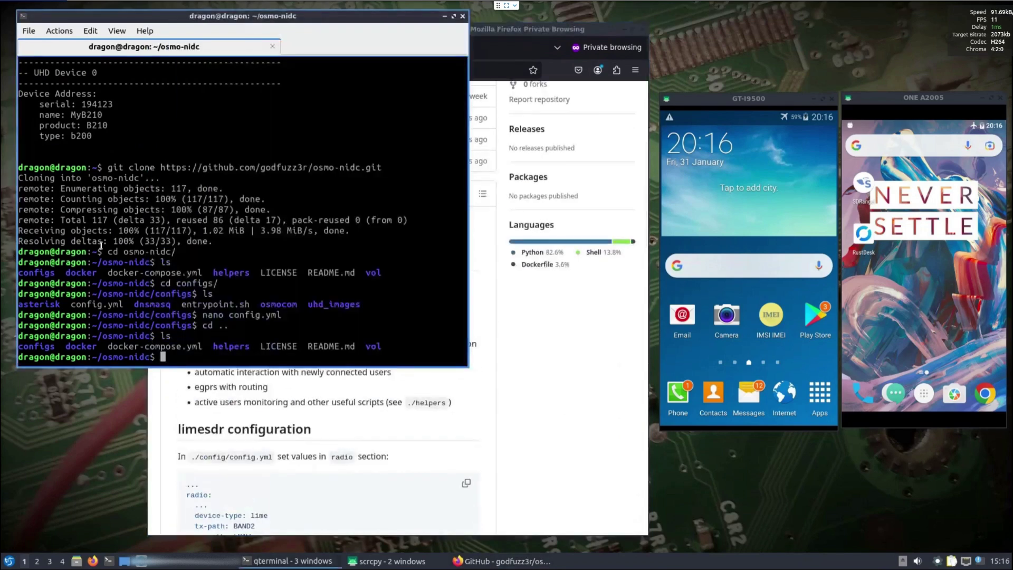
{"action": "type", "text": "docker compose up"}
{"action": "key", "text": "Return"}
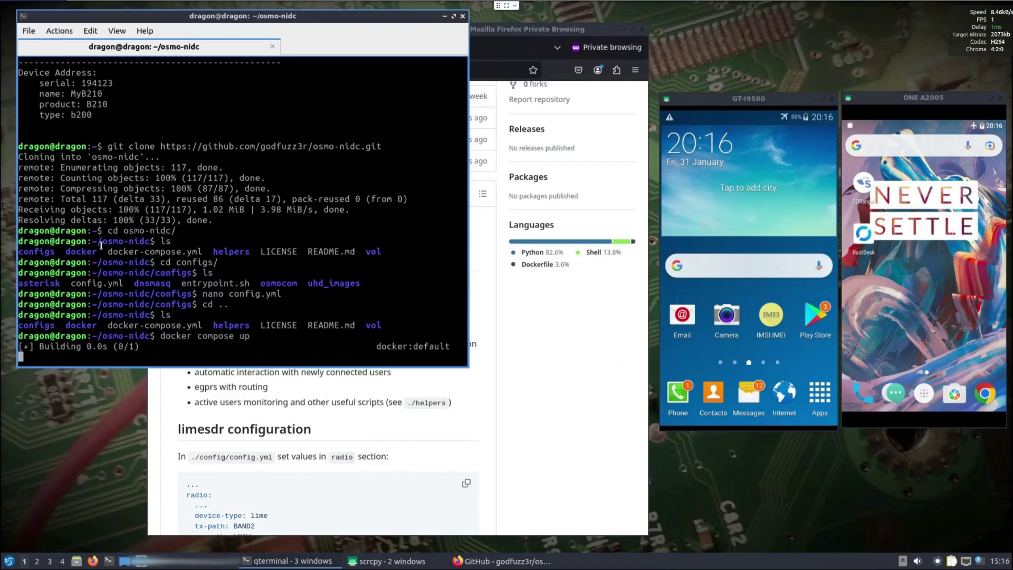
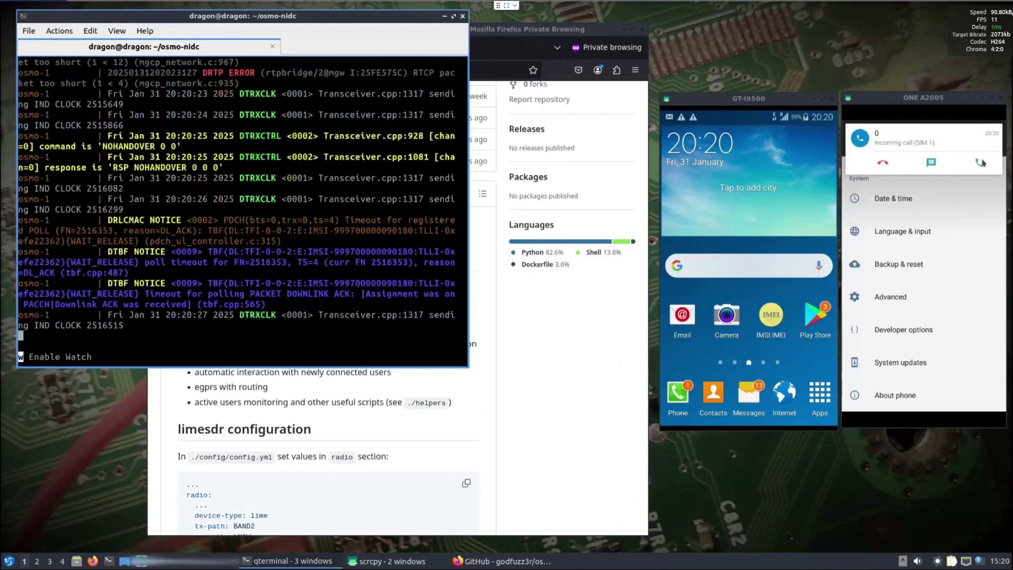
Answer the incoming call on the ONE A2005 phone, then end the call
{"action": "left_click", "coordinate": [982, 163]}
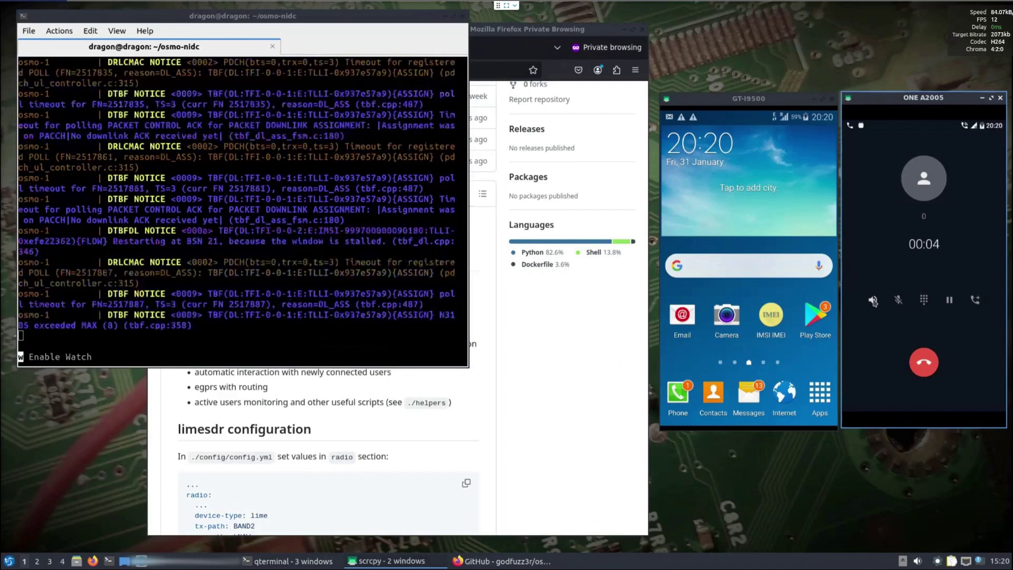
{"action": "left_click", "coordinate": [931, 365]}
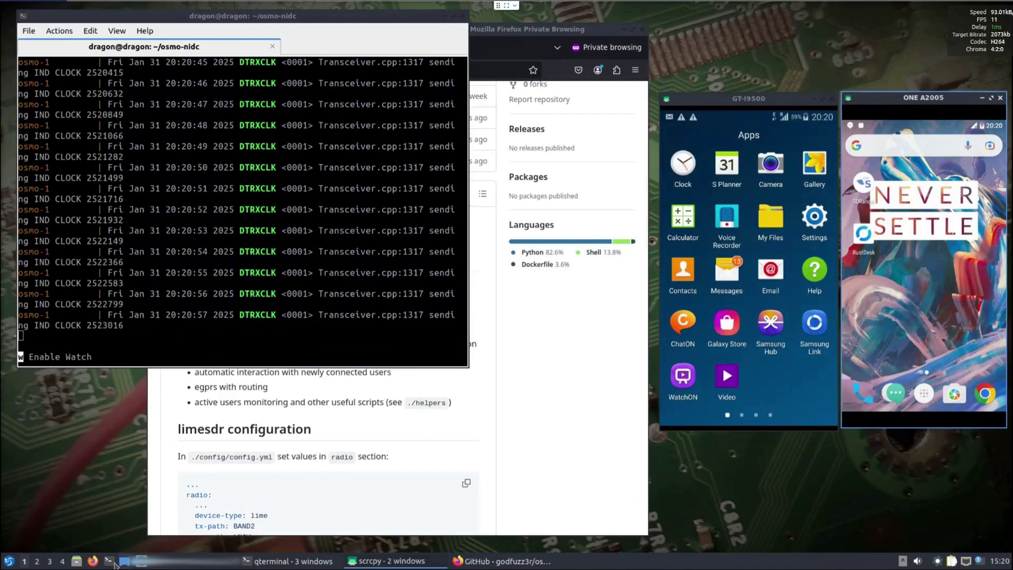
In a second terminal window, change into ~/osmo-nidc/helpers and run ls there
{"action": "left_click", "coordinate": [111, 558]}
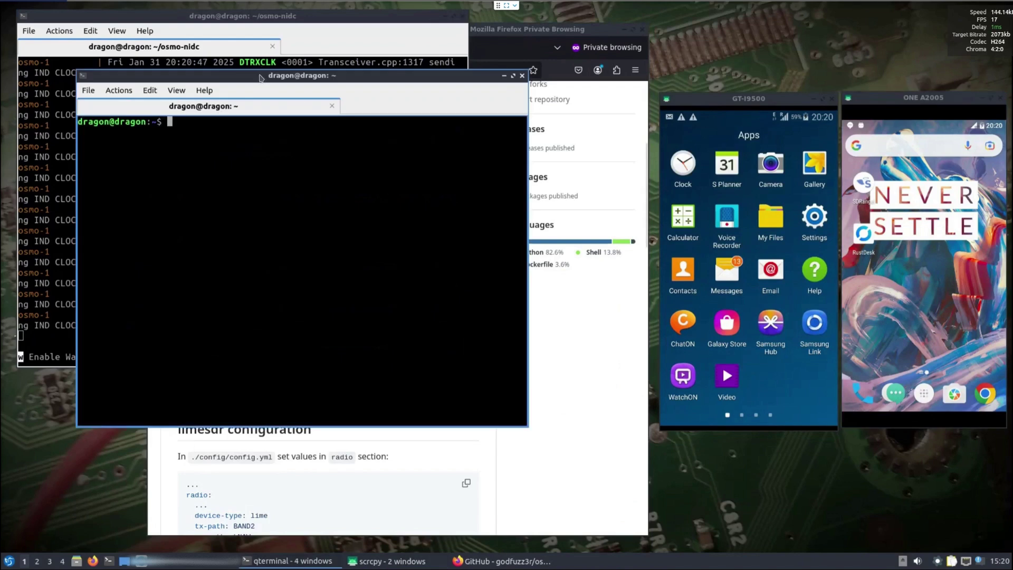
{"action": "left_click_drag", "start_coordinate": [263, 81], "coordinate": [257, 75]}
{"action": "type", "text": "c"}
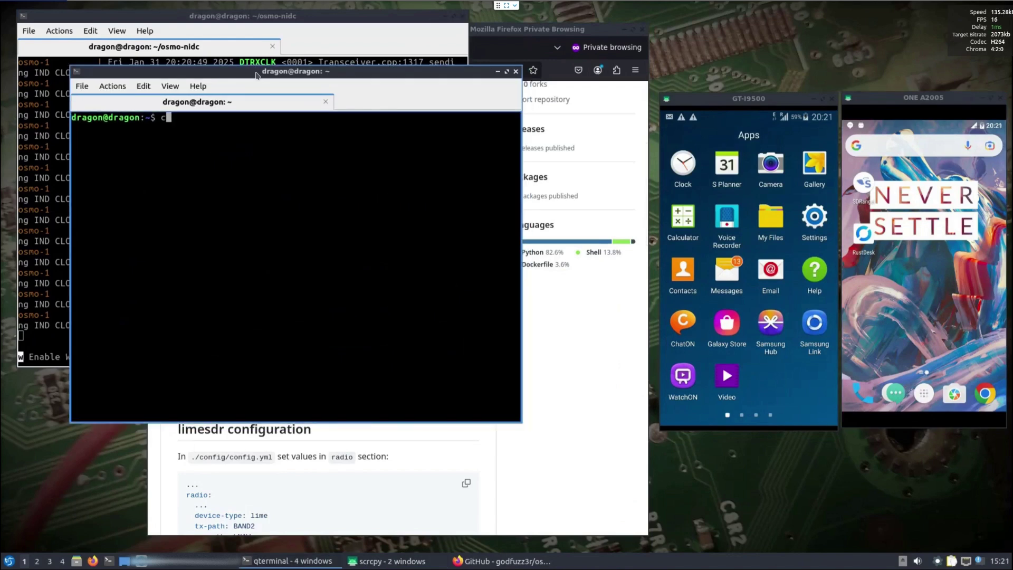
{"action": "type", "text": "d os"}
{"action": "key", "text": "Tab"}
{"action": "key", "text": "Tab"}
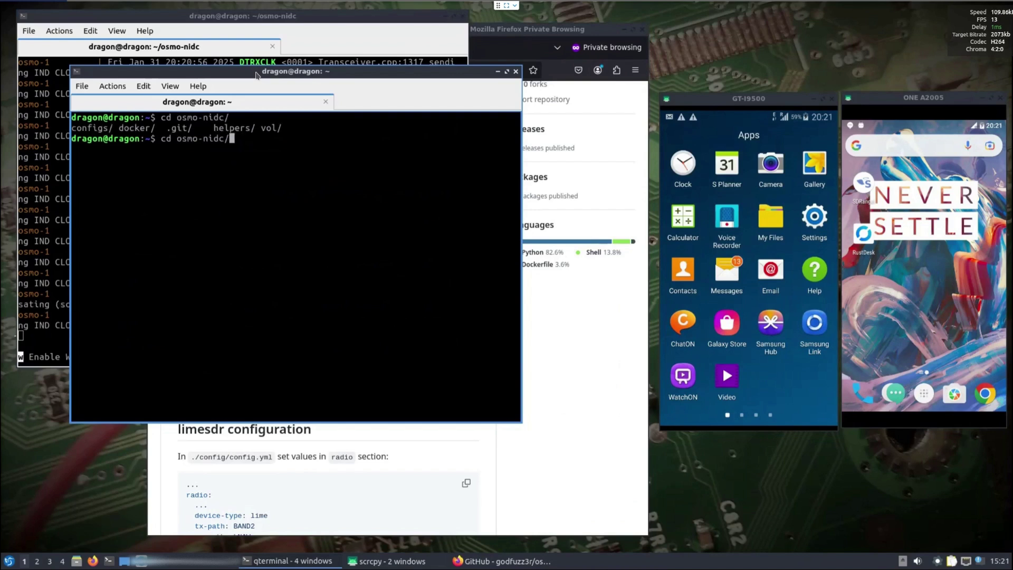
{"action": "type", "text": "h"}
{"action": "key", "text": "Tab"}
{"action": "key", "text": "Return"}
{"action": "type", "text": "ls"}
{"action": "key", "text": "Return"}
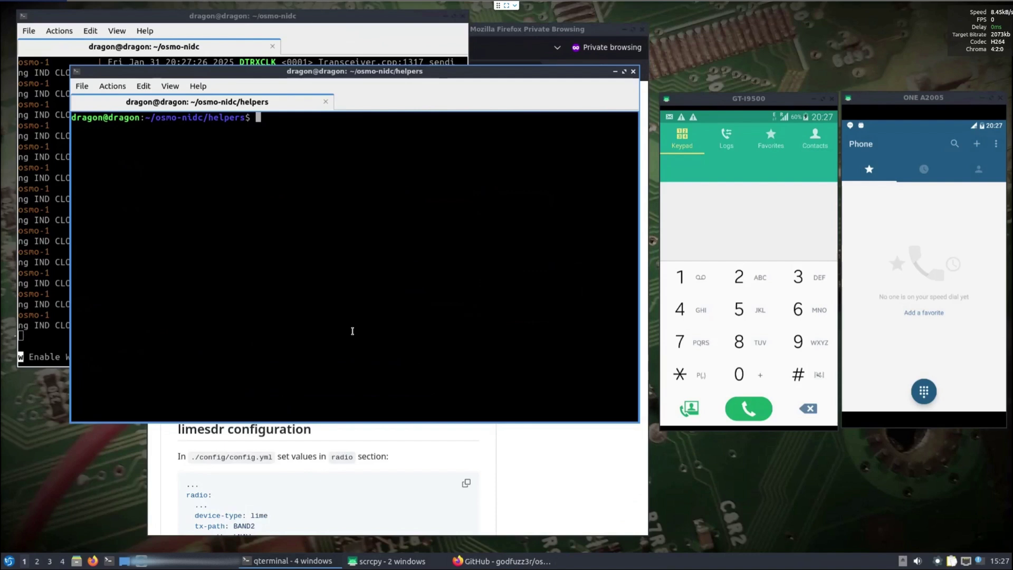
Rerun ls to list send-call.sh, send-sms.sh, send-ussd.sh and wireshark.sh
{"action": "type", "text": "ls"}
{"action": "key", "text": "Return"}
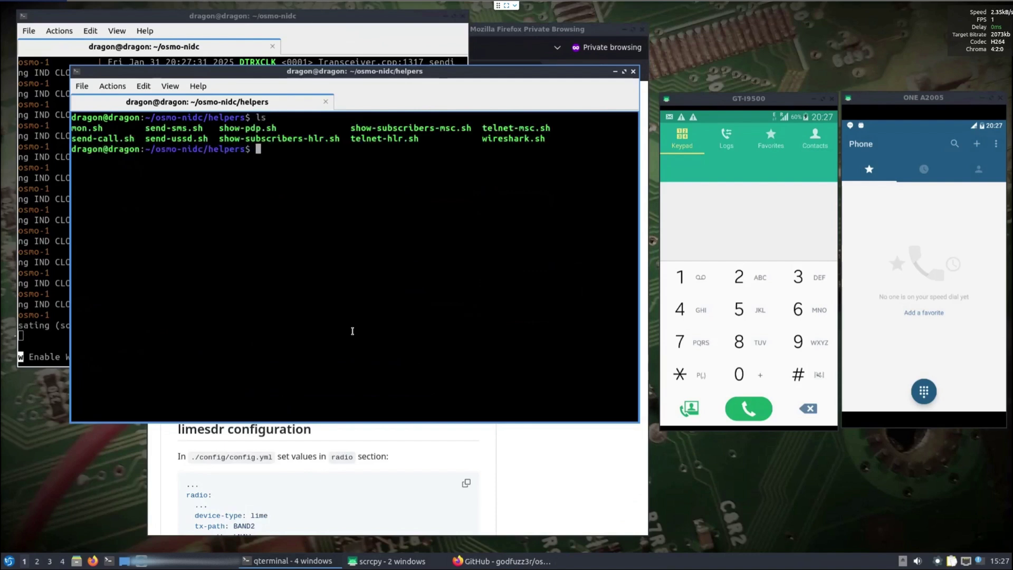